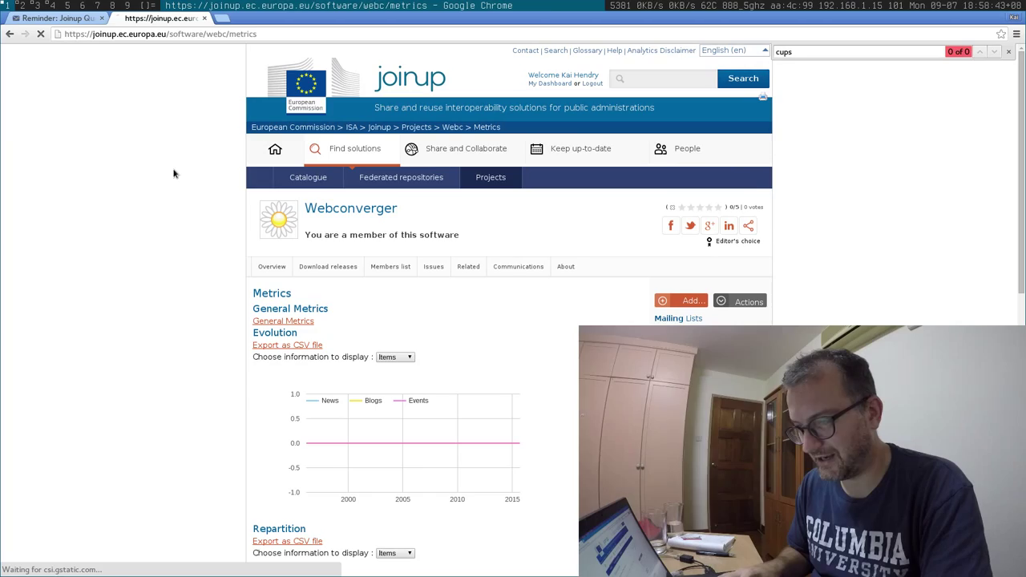
Close the leftover find bar and return the Webconverger Metrics page to the top.
{"action": "left_click", "coordinate": [1009, 52]}
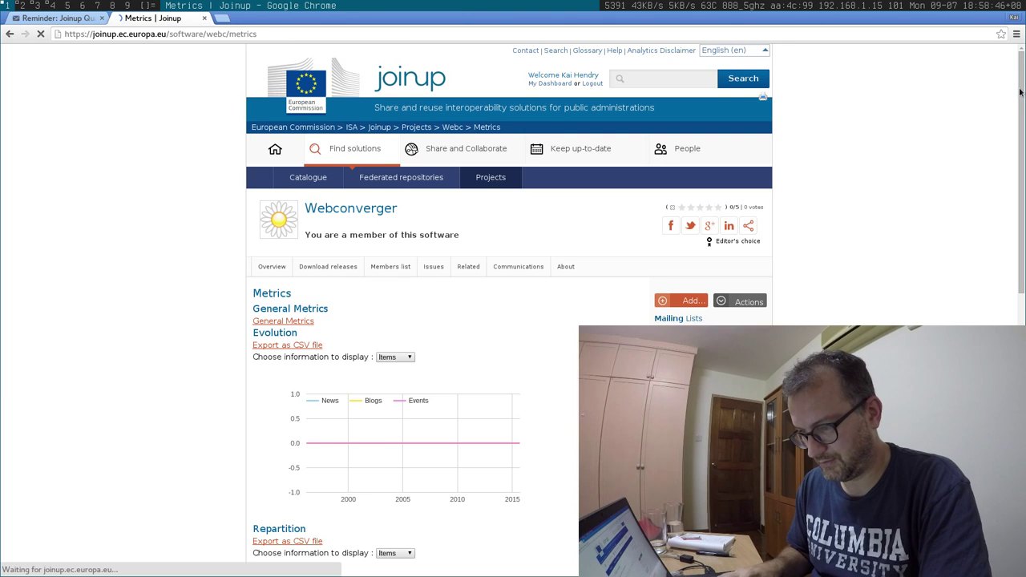
{"action": "scroll", "coordinate": [989, 101], "scroll_direction": "down", "scroll_amount": 2}
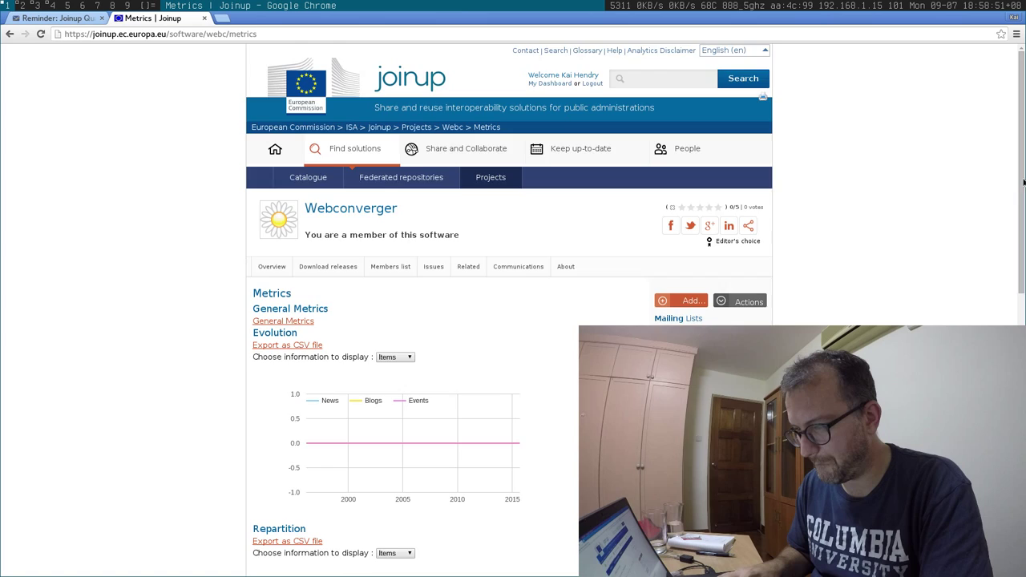
{"action": "left_click_drag", "start_coordinate": [1023, 183], "coordinate": [1023, 96]}
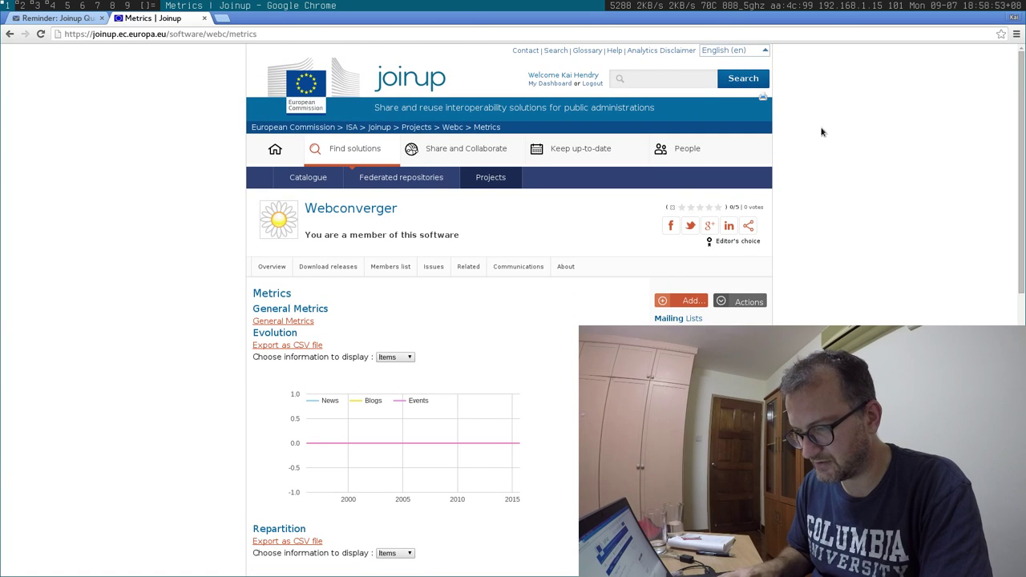
Open Webconverger's About page via its logo and check the Actions dropdown without choosing anything.
{"action": "left_click", "coordinate": [287, 221]}
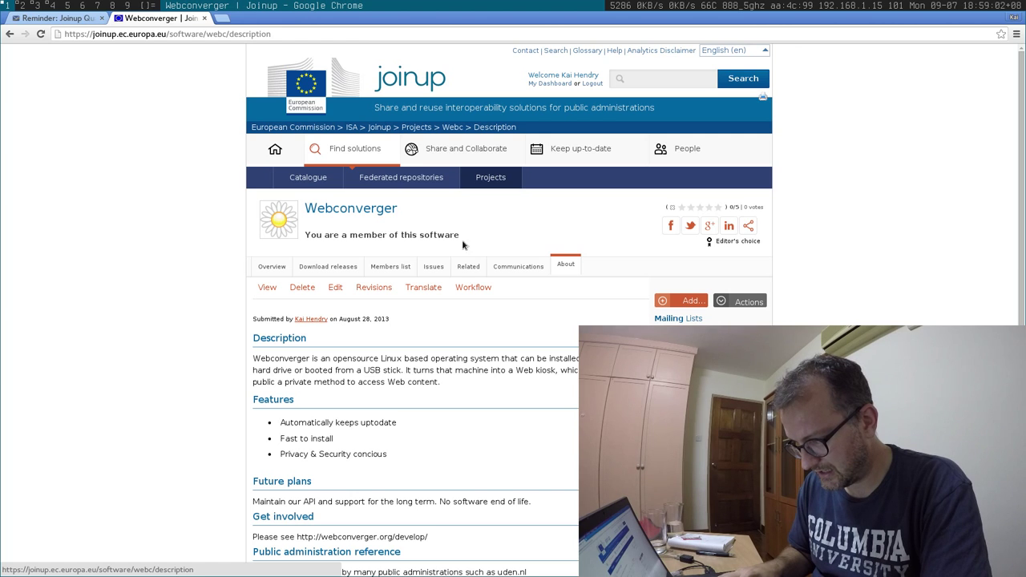
{"action": "left_click", "coordinate": [744, 302]}
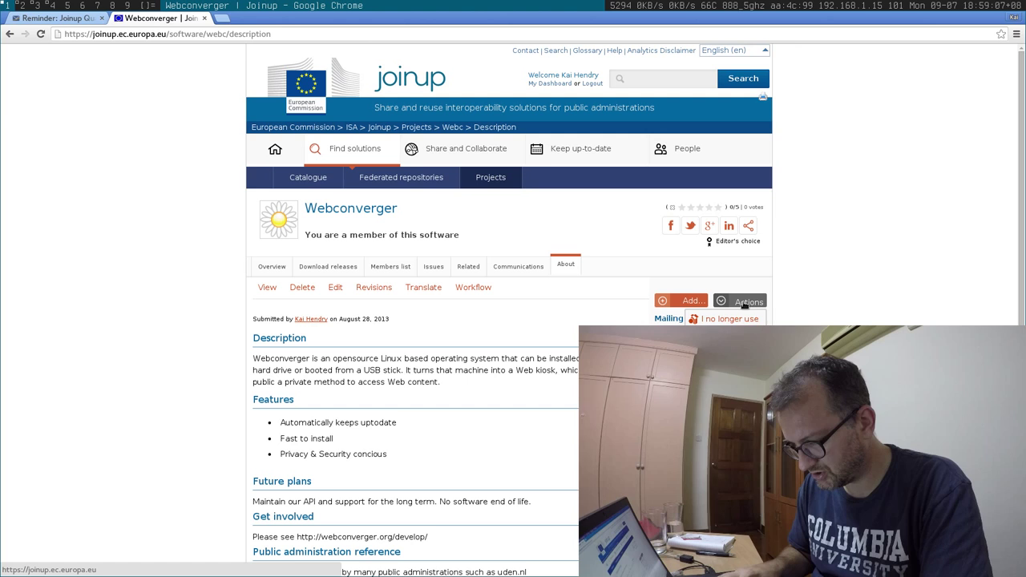
{"action": "left_click", "coordinate": [744, 302]}
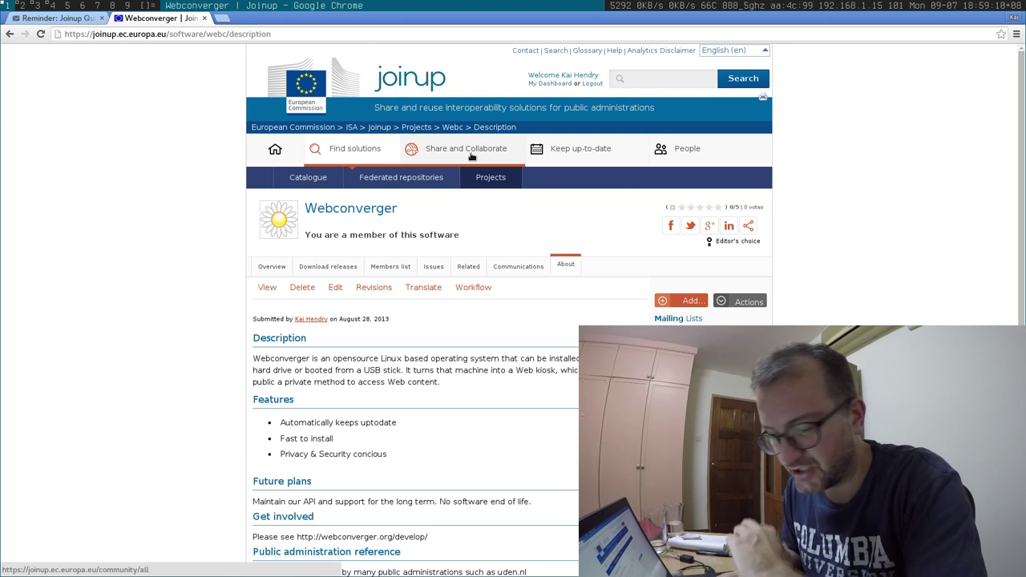
Open the Webconverger edit form and scroll through it to the Save buttons and back.
{"action": "left_click", "coordinate": [332, 288]}
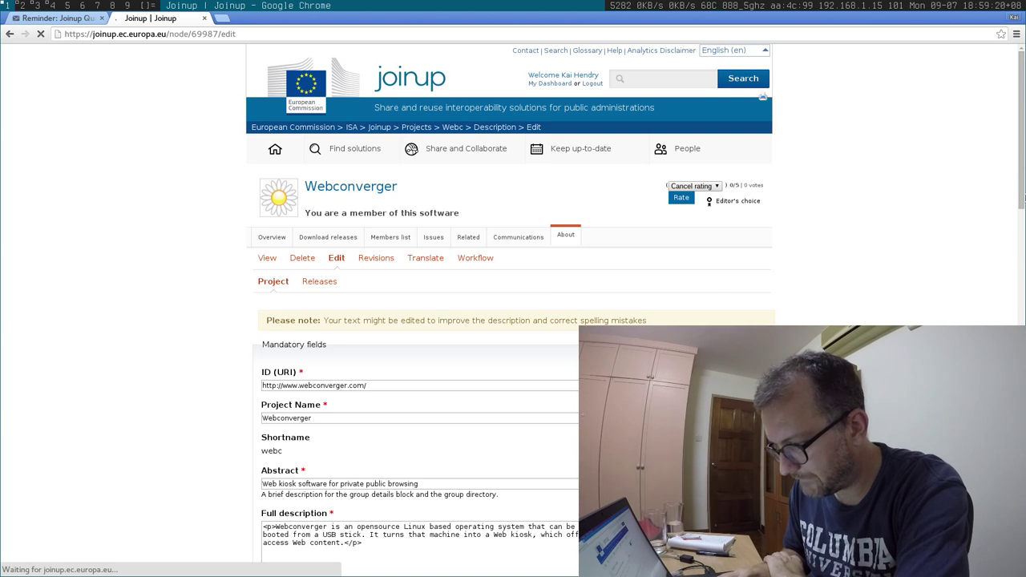
{"action": "scroll", "coordinate": [982, 206], "scroll_direction": "down", "scroll_amount": 6}
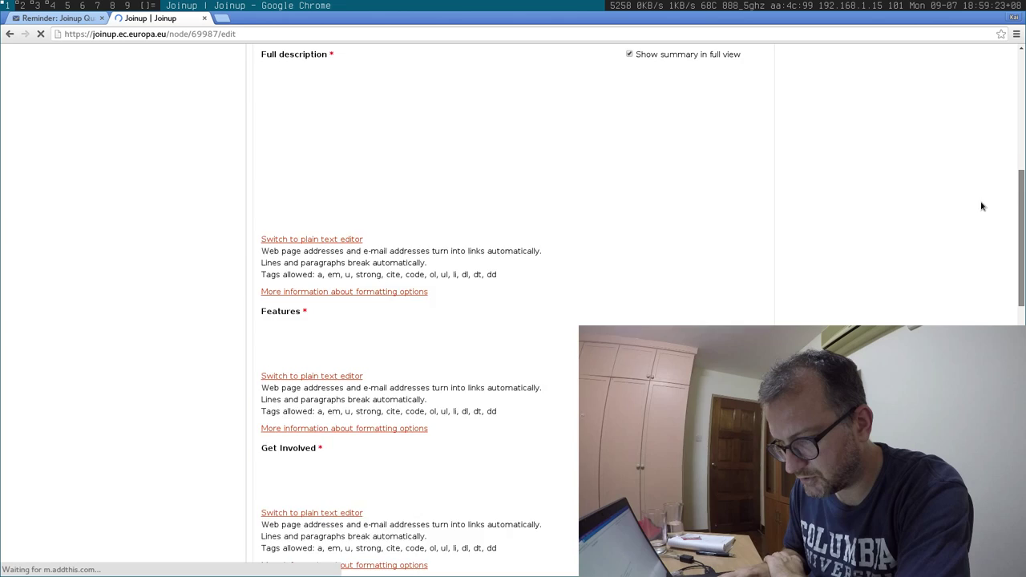
{"action": "scroll", "coordinate": [982, 206], "scroll_direction": "down", "scroll_amount": 6}
{"action": "scroll", "coordinate": [982, 207], "scroll_direction": "down", "scroll_amount": 10}
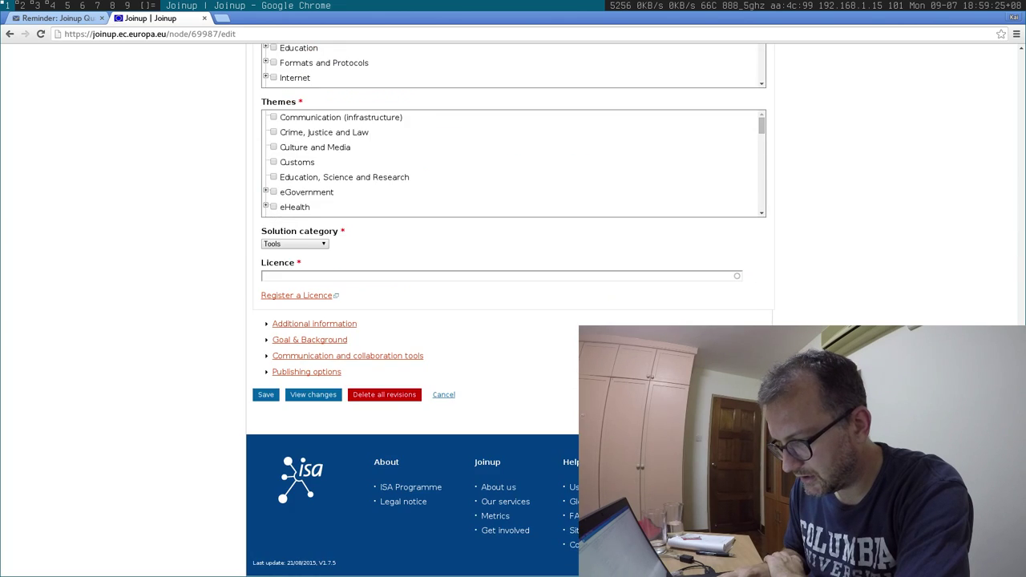
{"action": "scroll", "coordinate": [981, 207], "scroll_direction": "up", "scroll_amount": 14}
{"action": "scroll", "coordinate": [982, 207], "scroll_direction": "down", "scroll_amount": 14}
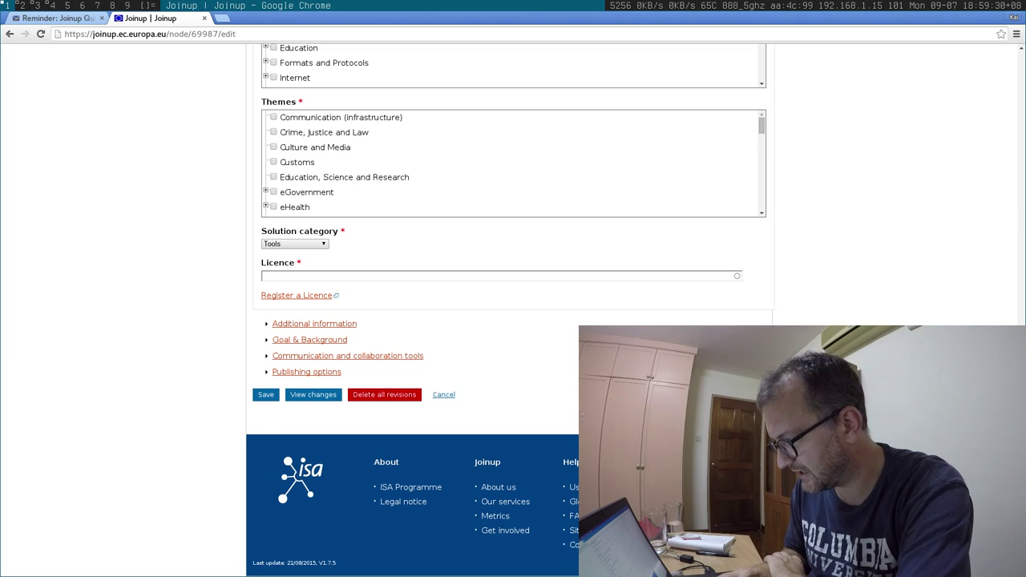
{"action": "scroll", "coordinate": [507, 309], "scroll_direction": "up", "scroll_amount": 20}
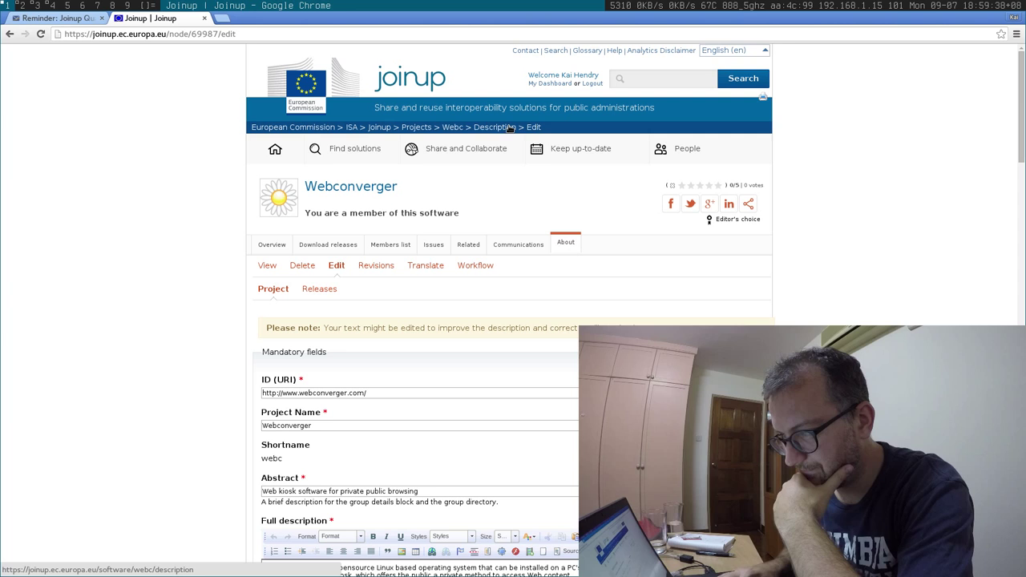
Leave the form unsaved via the Webc breadcrumb and skim the overview page top to bottom.
{"action": "left_click", "coordinate": [454, 127]}
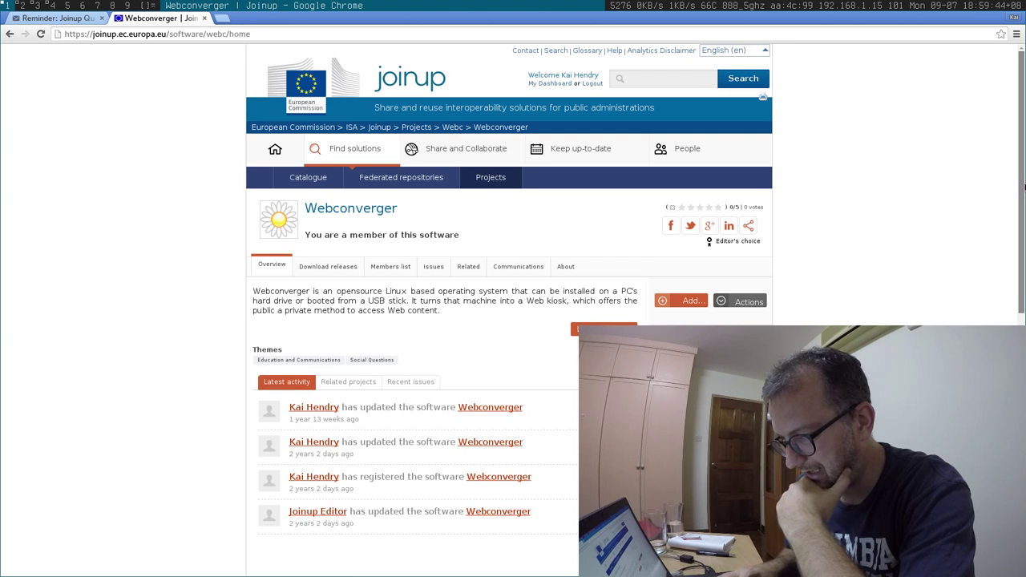
{"action": "key", "text": "End"}
{"action": "key", "text": "Home"}
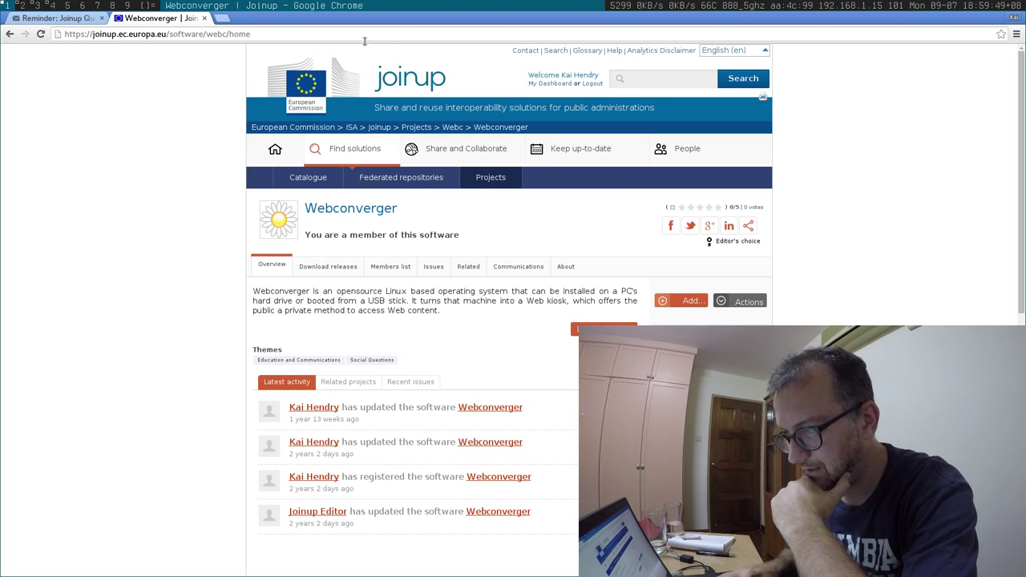
Switch to FastMail and read down the Joinup quality-improvement reminder thread.
{"action": "left_click", "coordinate": [64, 18]}
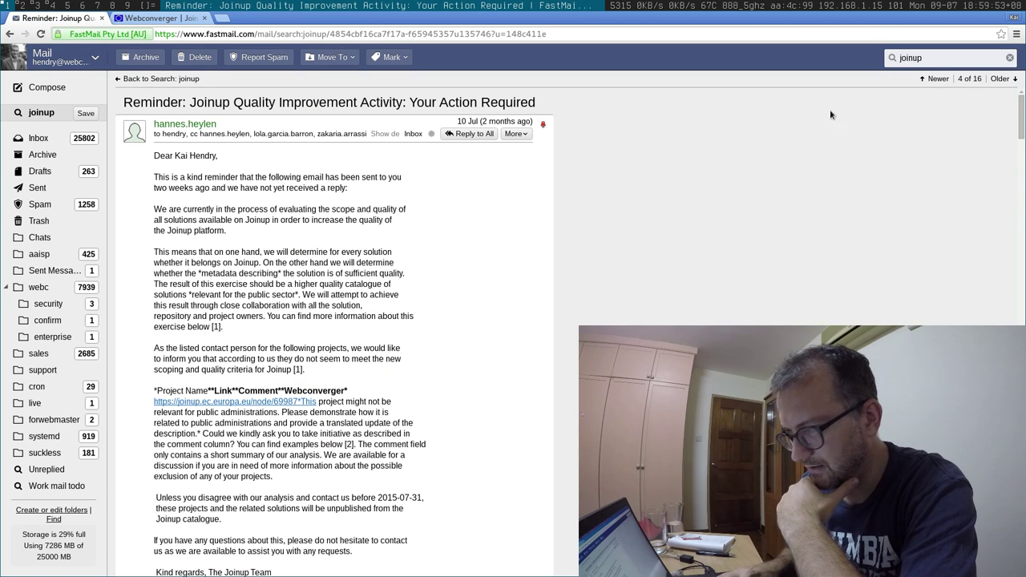
{"action": "left_click_drag", "start_coordinate": [1022, 97], "coordinate": [1022, 233]}
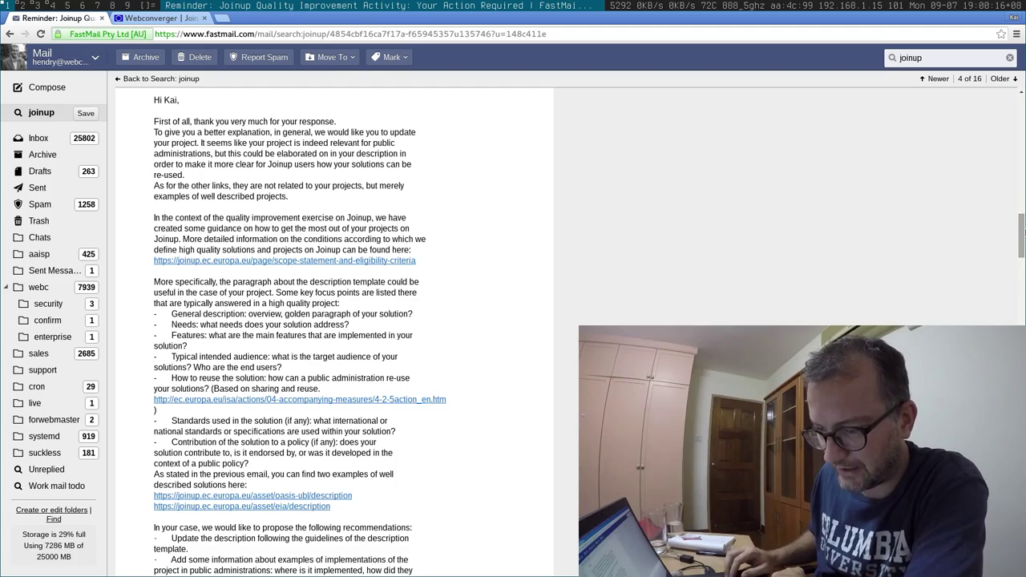
{"action": "scroll", "coordinate": [1023, 231], "scroll_direction": "down", "scroll_amount": 10}
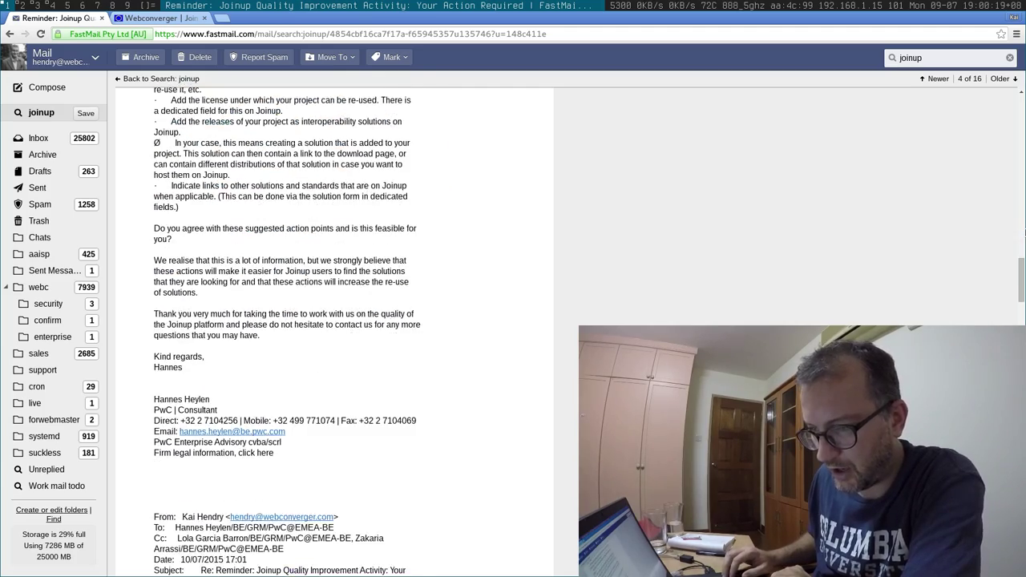
{"action": "scroll", "coordinate": [288, 331], "scroll_direction": "up", "scroll_amount": 3}
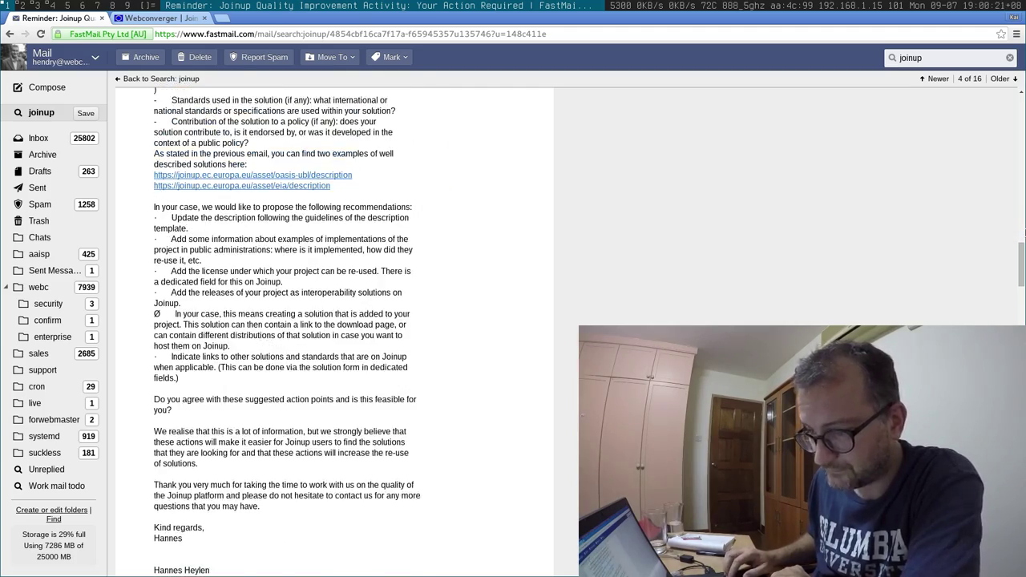
{"action": "scroll", "coordinate": [345, 321], "scroll_direction": "down", "scroll_amount": 12}
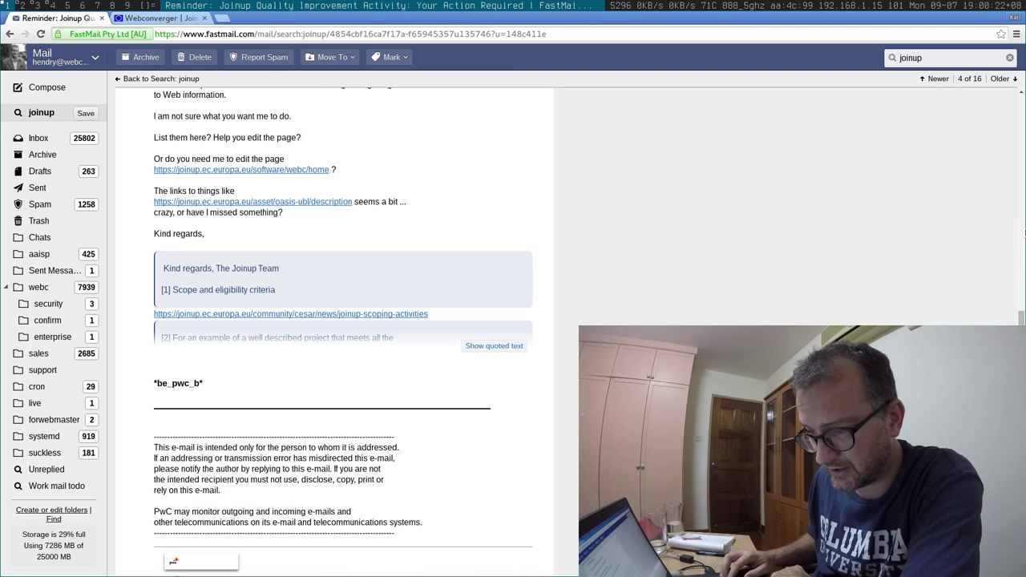
{"action": "scroll", "coordinate": [1023, 231], "scroll_direction": "up", "scroll_amount": 2}
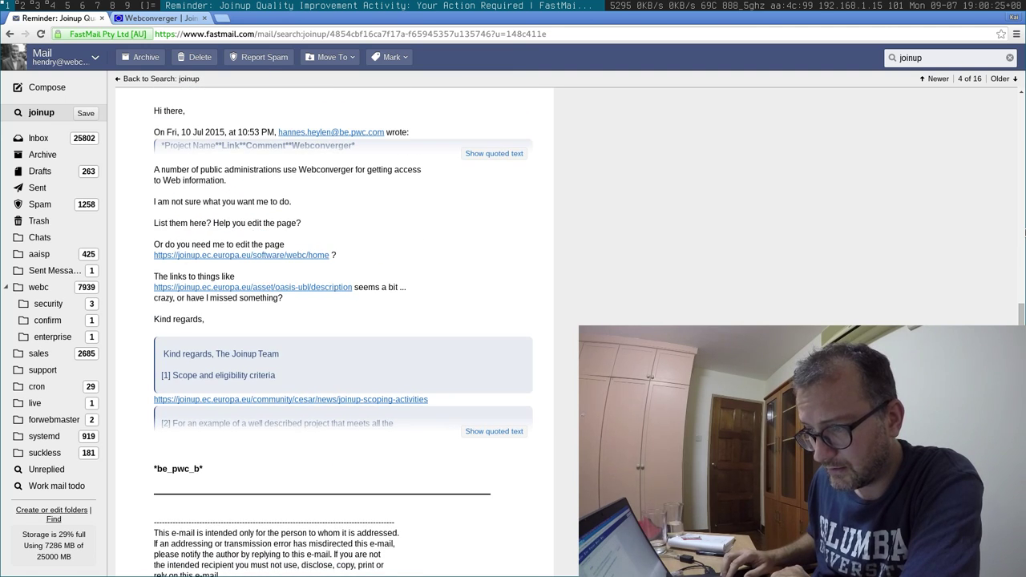
Read the later replies in the reminder thread, then return to the Webconverger Joinup page.
{"action": "scroll", "coordinate": [1024, 232], "scroll_direction": "down", "scroll_amount": 7}
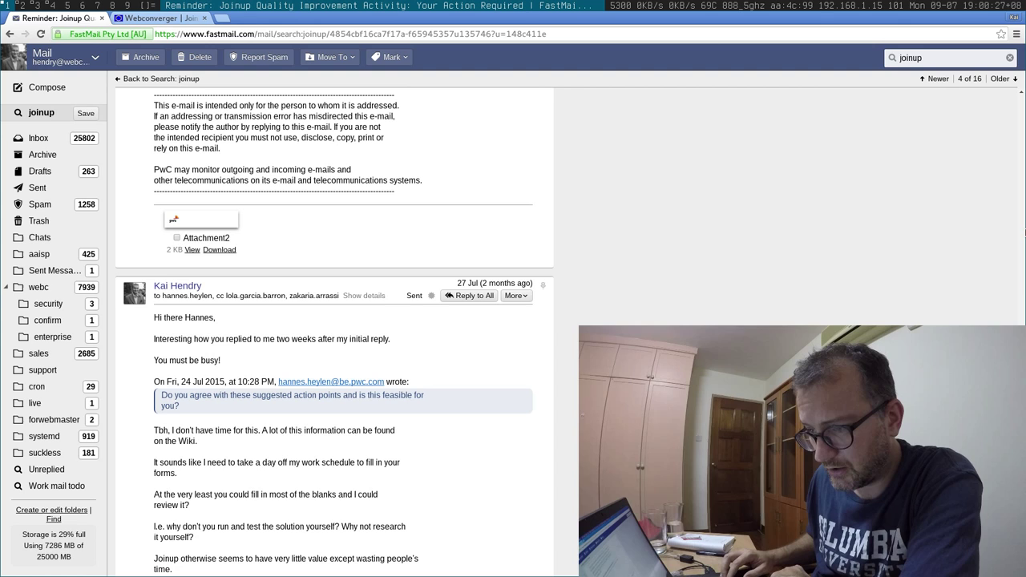
{"action": "scroll", "coordinate": [1024, 231], "scroll_direction": "up", "scroll_amount": 1}
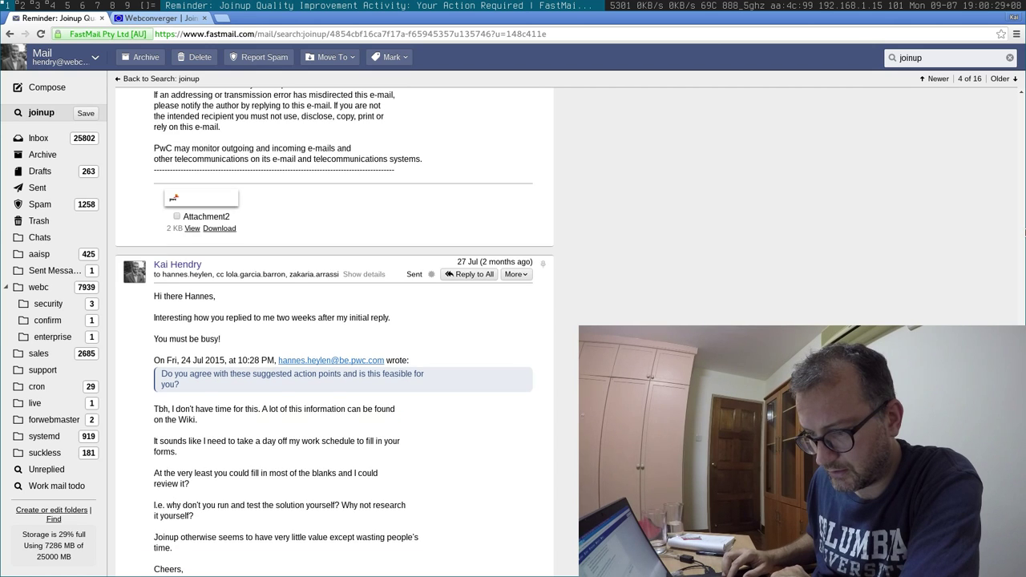
{"action": "scroll", "coordinate": [1023, 232], "scroll_direction": "down", "scroll_amount": 6}
{"action": "scroll", "coordinate": [1023, 232], "scroll_direction": "up", "scroll_amount": 2}
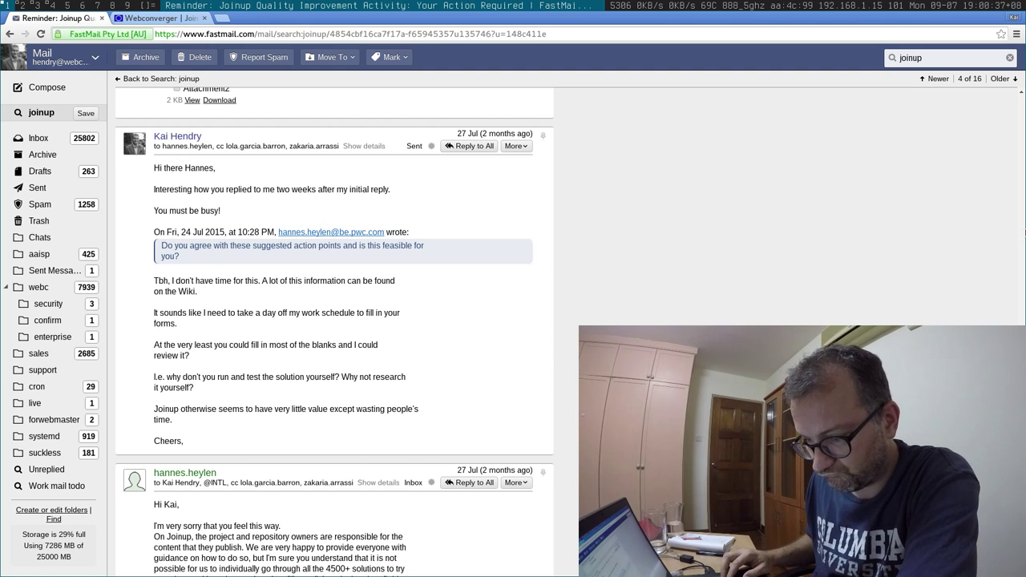
{"action": "scroll", "coordinate": [1024, 232], "scroll_direction": "down", "scroll_amount": 10}
{"action": "scroll", "coordinate": [1023, 232], "scroll_direction": "up", "scroll_amount": 10}
{"action": "scroll", "coordinate": [1023, 231], "scroll_direction": "down", "scroll_amount": 20}
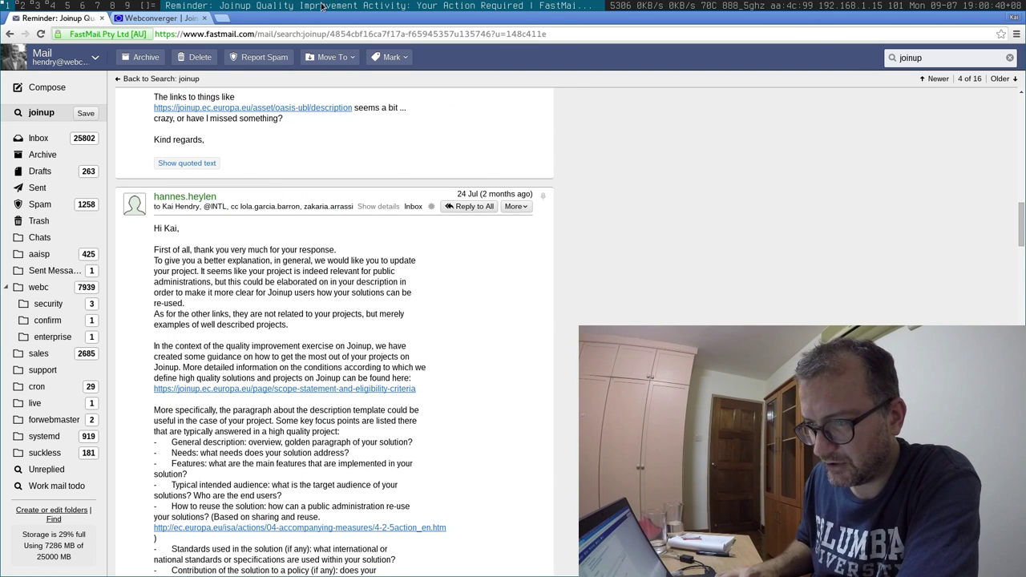
{"action": "left_click", "coordinate": [161, 19]}
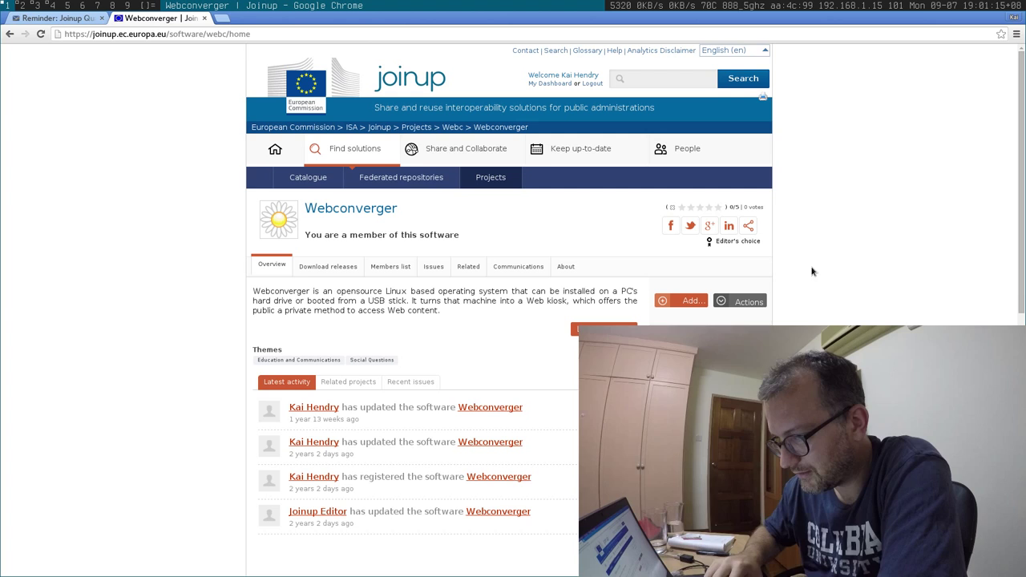
{"action": "left_click", "coordinate": [88, 18]}
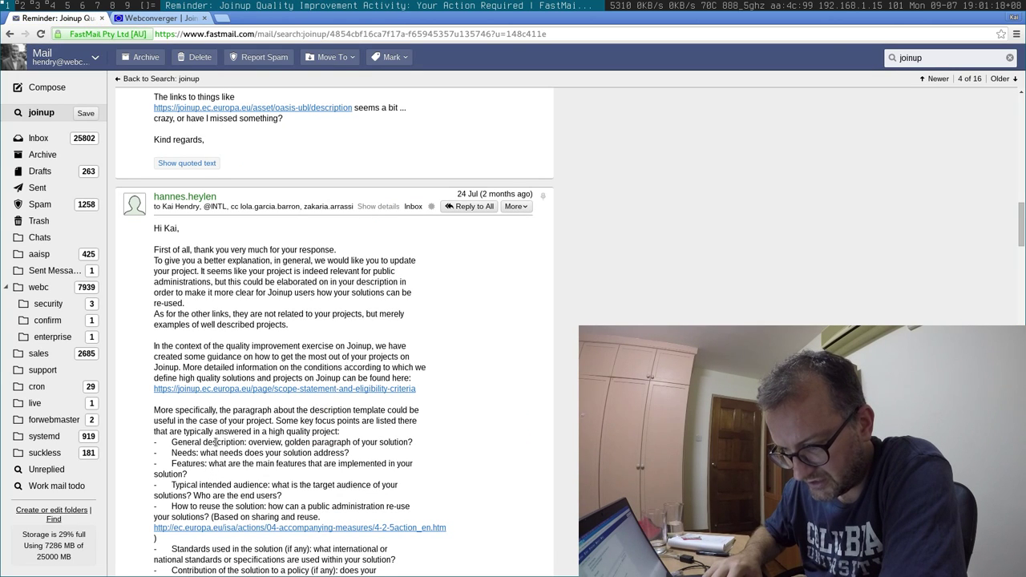
{"action": "left_click_drag", "start_coordinate": [215, 442], "coordinate": [282, 495]}
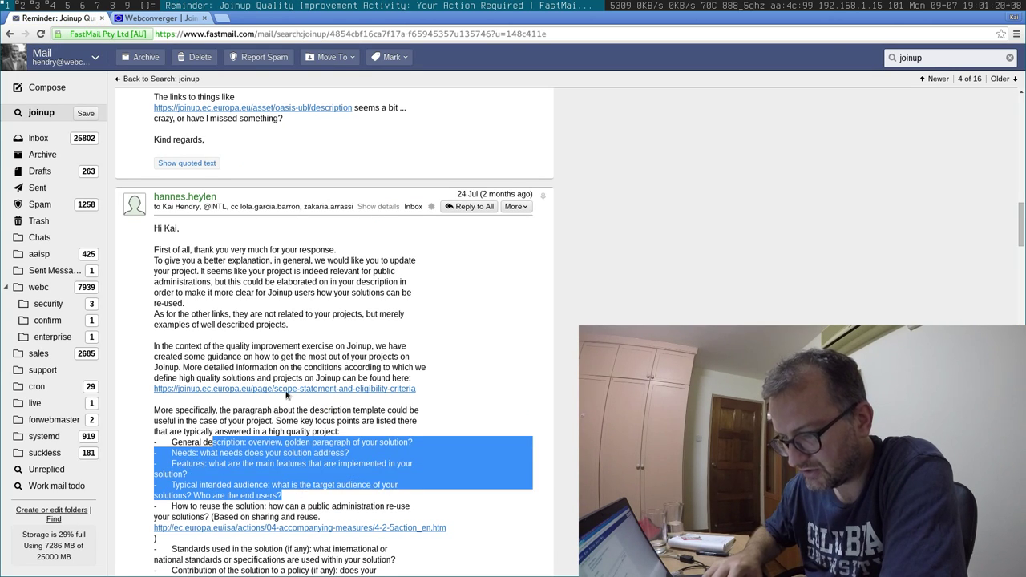
{"action": "left_click", "coordinate": [160, 17]}
{"action": "scroll", "coordinate": [1021, 258], "scroll_direction": "down", "scroll_amount": 1}
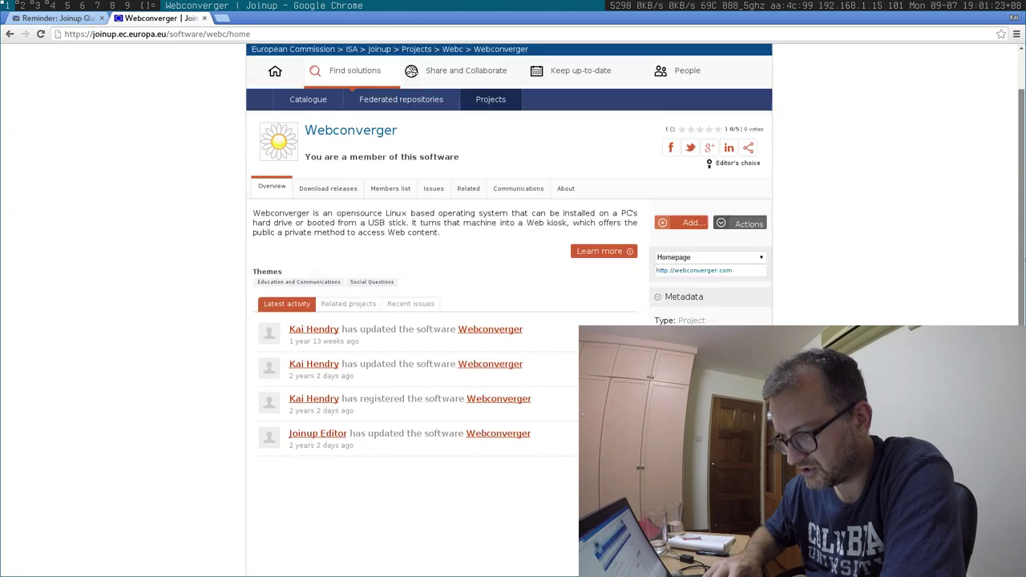
{"action": "scroll", "coordinate": [1023, 258], "scroll_direction": "down", "scroll_amount": 10}
{"action": "scroll", "coordinate": [1023, 258], "scroll_direction": "up", "scroll_amount": 10}
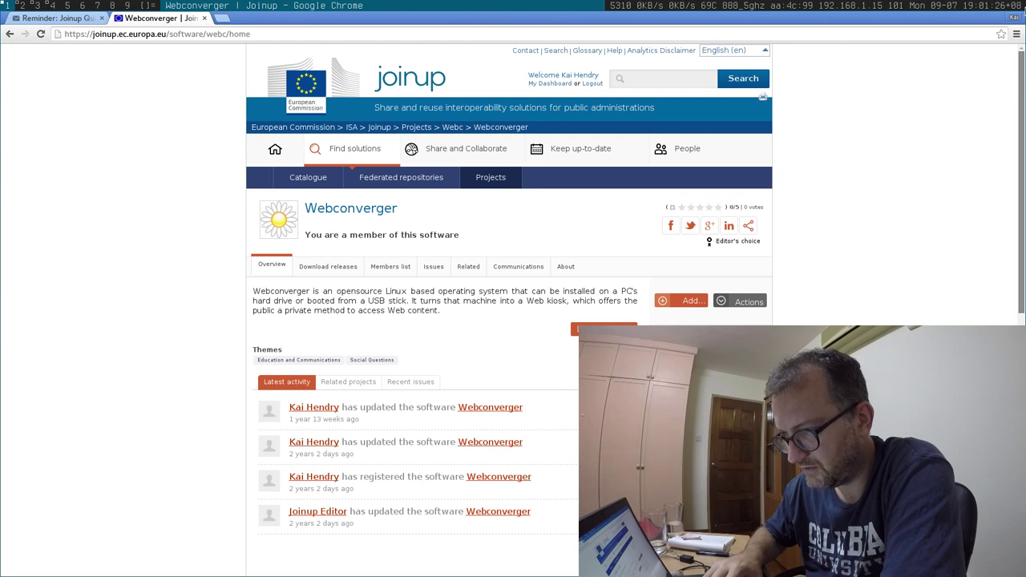
{"action": "left_click", "coordinate": [445, 128]}
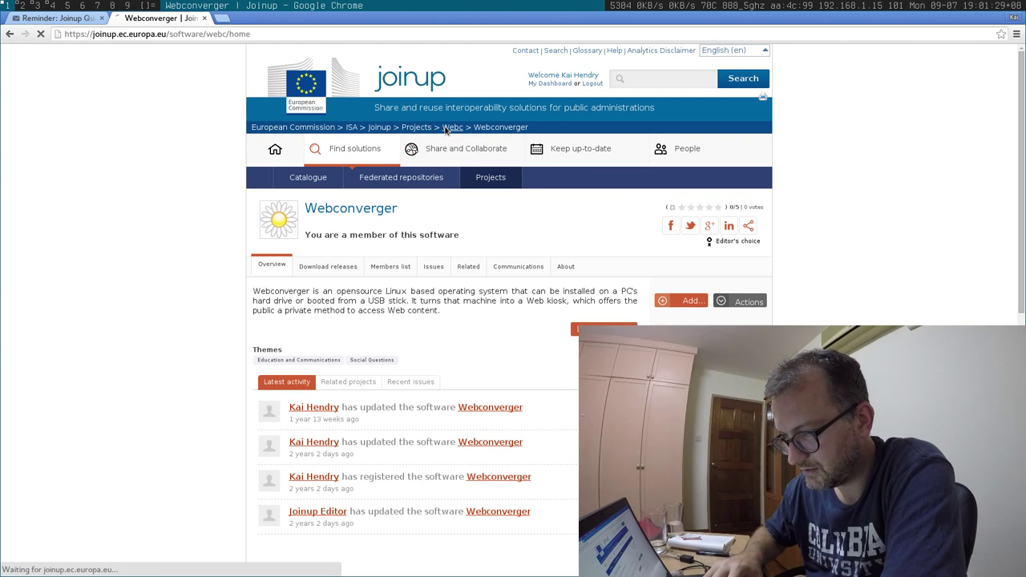